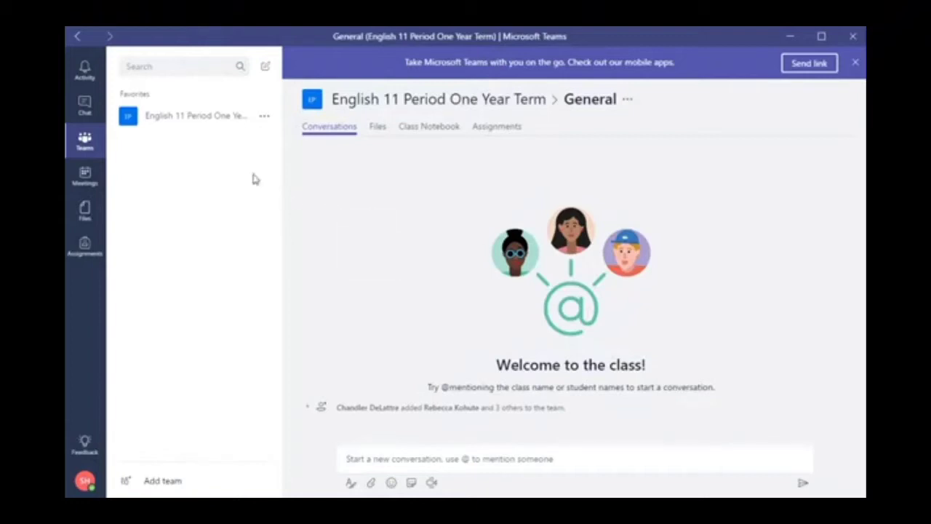
# Expand the English 11 Period One Year Term team to show its General channel
pyautogui.click(196, 124)
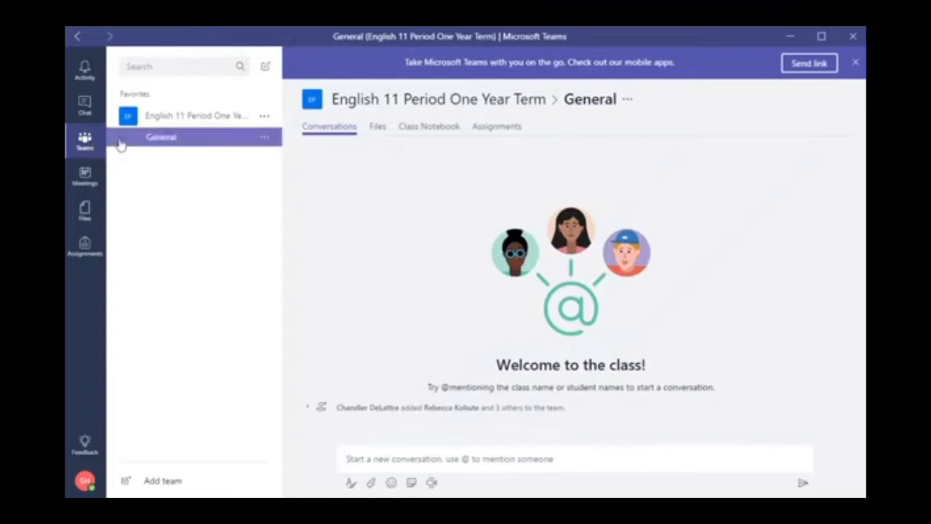
# Open Assignments and advance the calendar two weeks to Aug 24–28
pyautogui.click(85, 247)
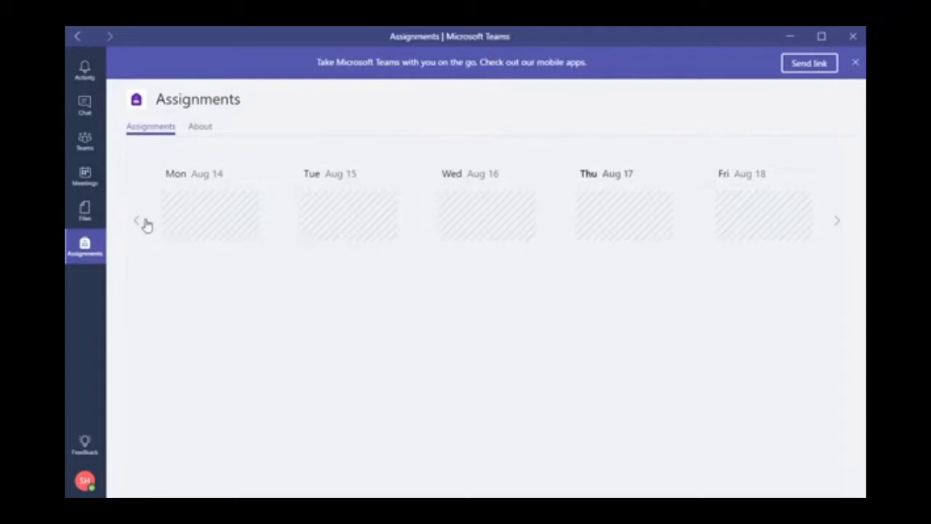
pyautogui.click(841, 226)
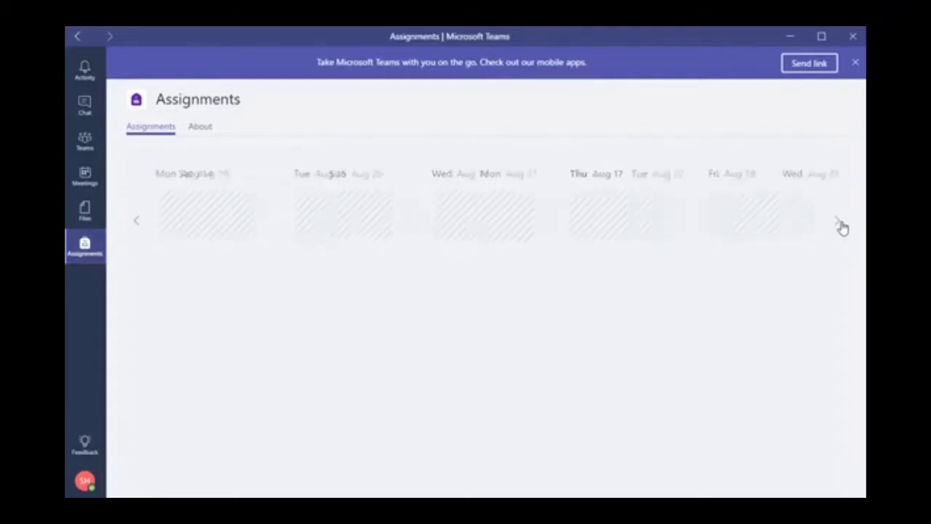
pyautogui.click(840, 226)
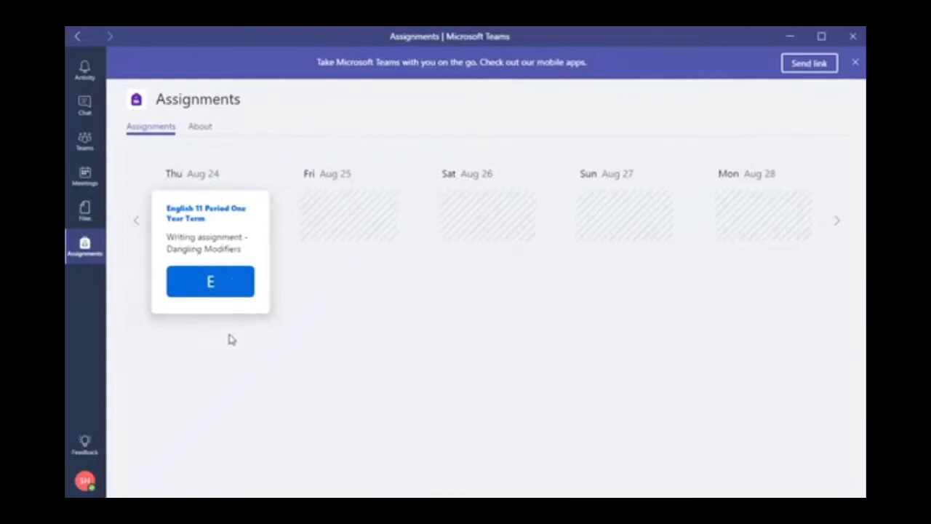
# Open the Dangling Modifiers assignment and start adding a file under My work
pyautogui.click(218, 281)
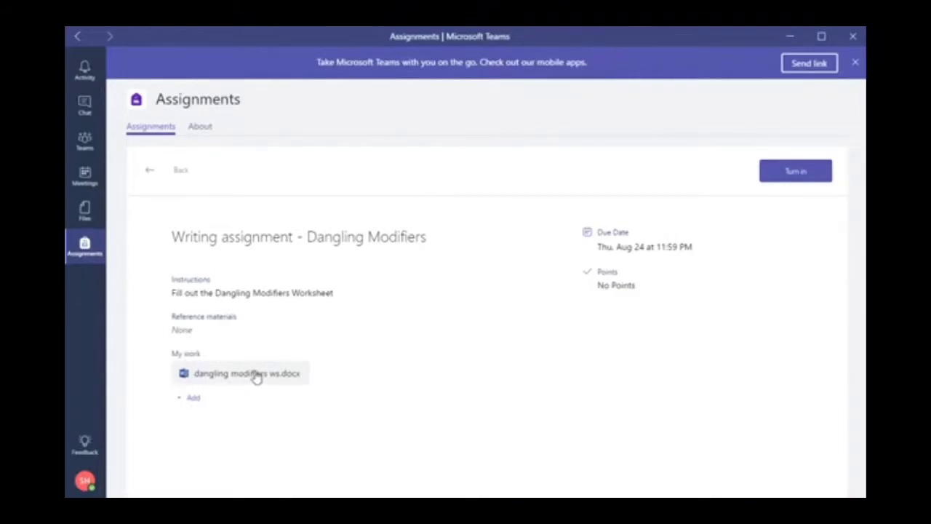
pyautogui.click(195, 400)
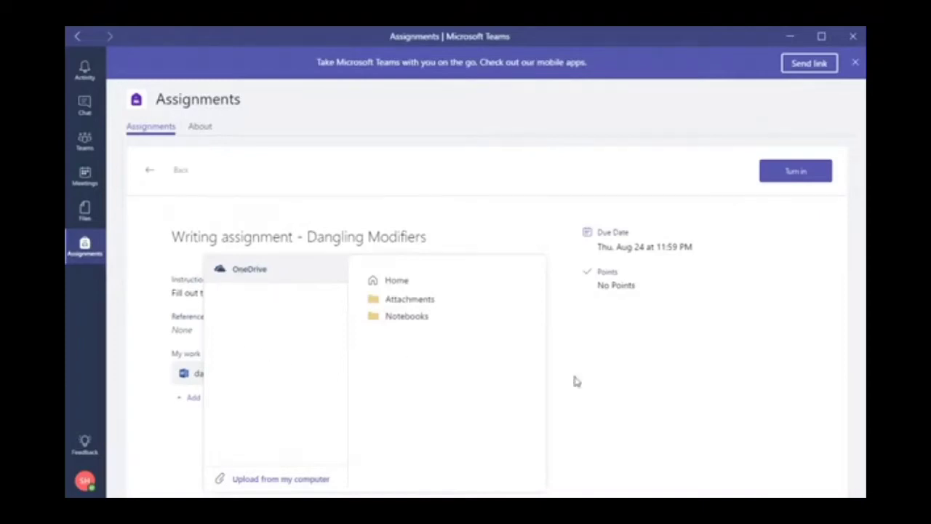
# Dismiss the OneDrive file picker without attaching any file
pyautogui.click(168, 453)
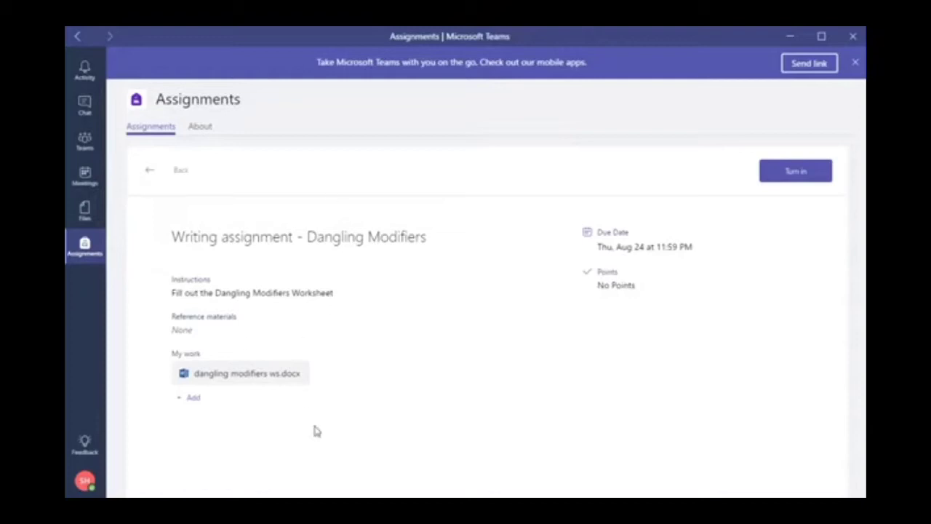
# Open dangling modifiers ws.docx in Word Online and place the cursor in the document
pyautogui.click(240, 375)
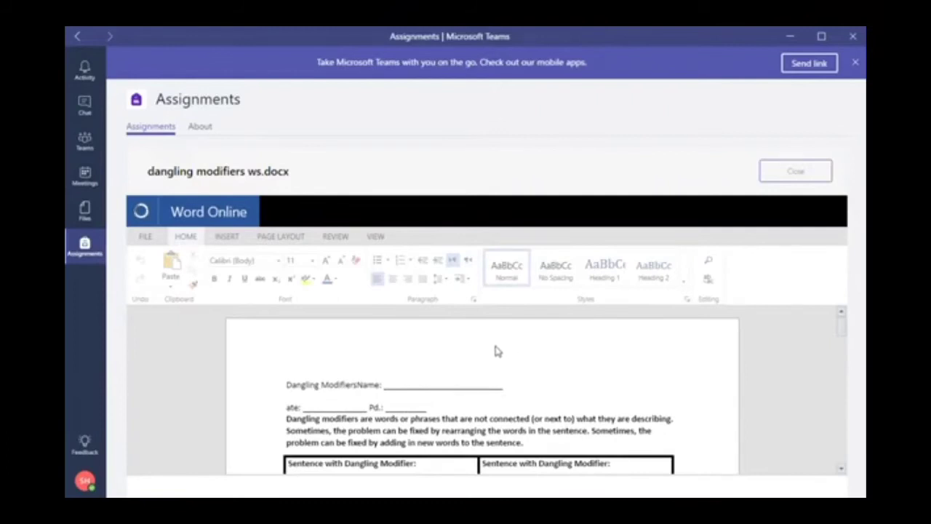
pyautogui.scroll(-2, 494, 351)
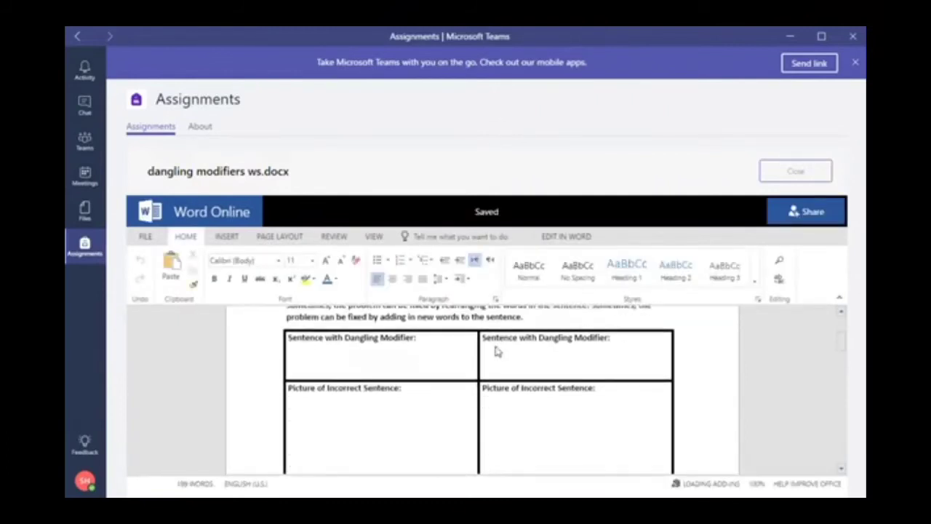
pyautogui.click(612, 366)
pyautogui.scroll(2, 605, 363)
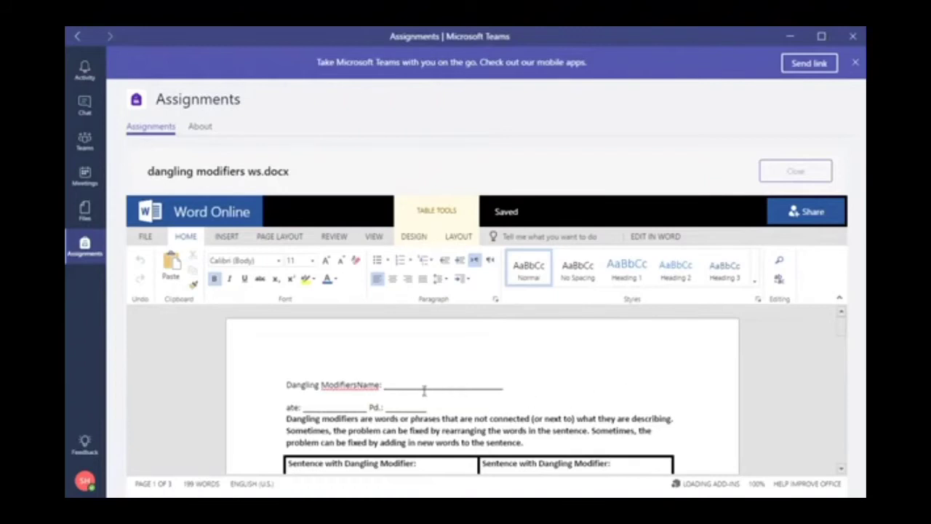
# Replace the Name line blank with 'From Student - ' and the student's full name
pyautogui.moveTo(421, 389); pyautogui.dragTo(474, 392)
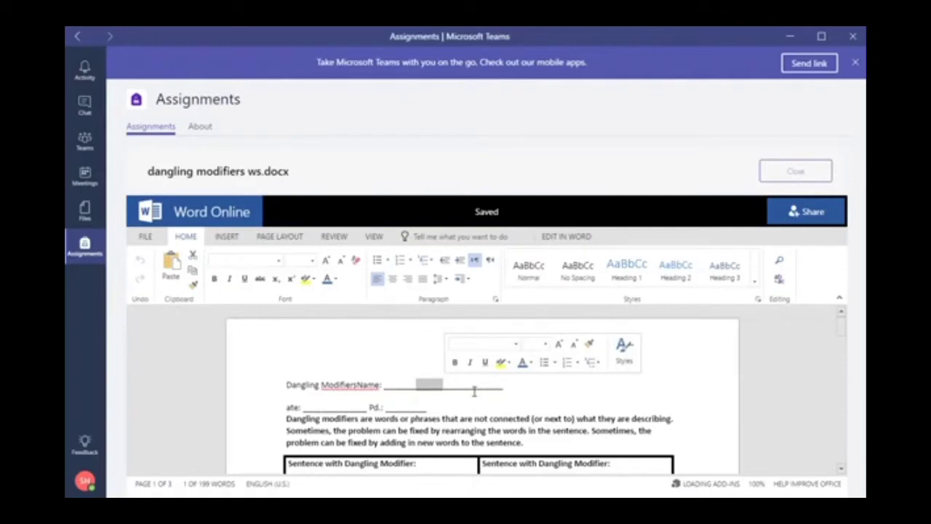
pyautogui.write('St')
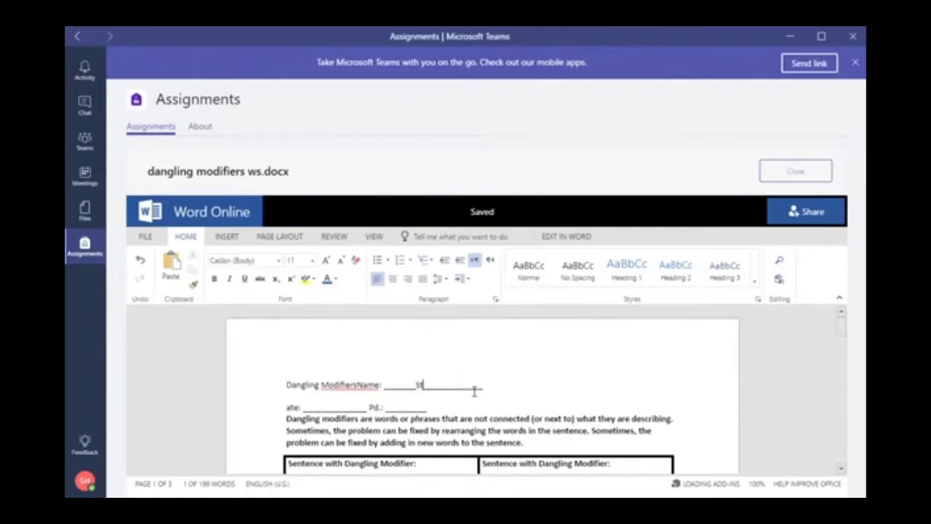
pyautogui.press('BackSpace')
pyautogui.press('BackSpace')
pyautogui.write('From Student')
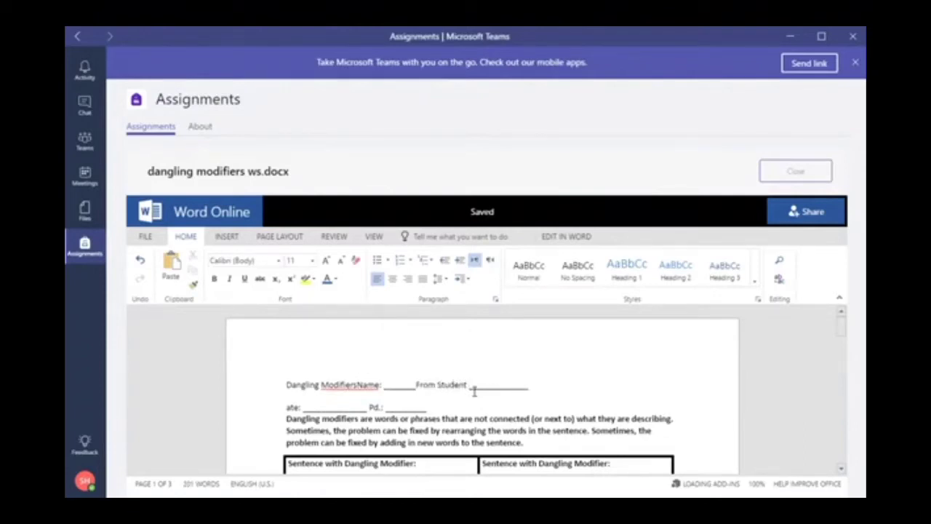
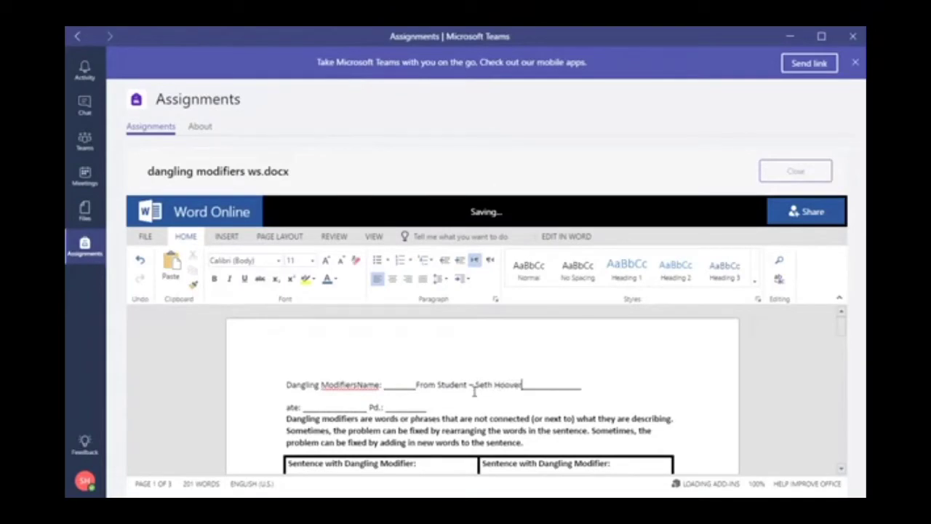
# Click through the worksheet's table cells and body text
pyautogui.click(324, 410)
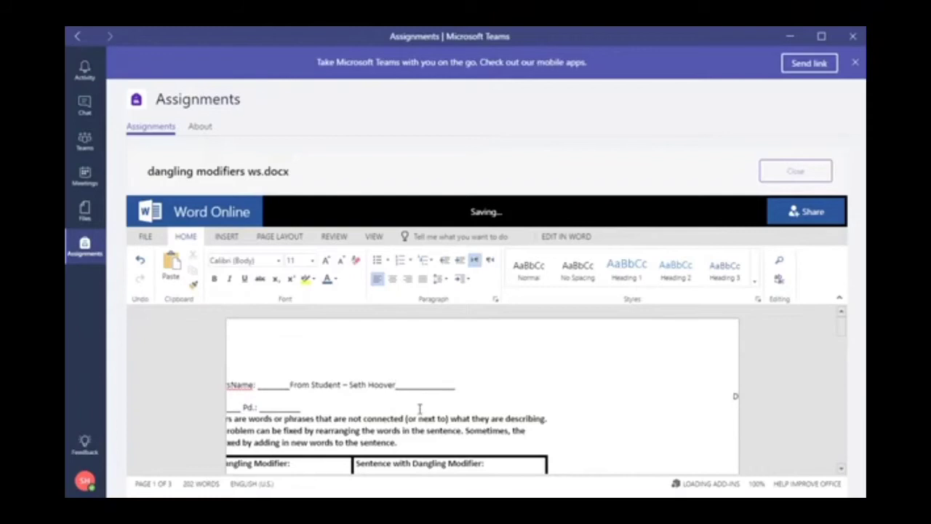
pyautogui.click(841, 470)
pyautogui.click(841, 469)
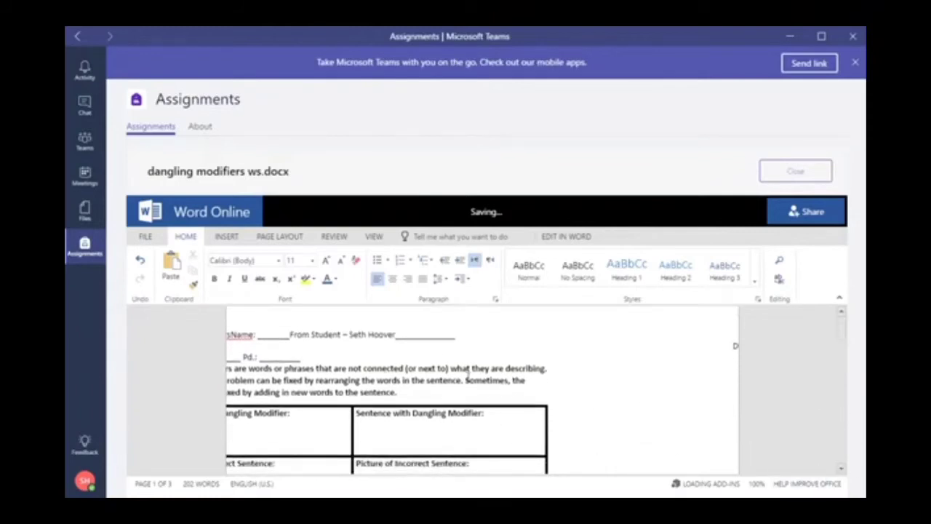
pyautogui.click(524, 412)
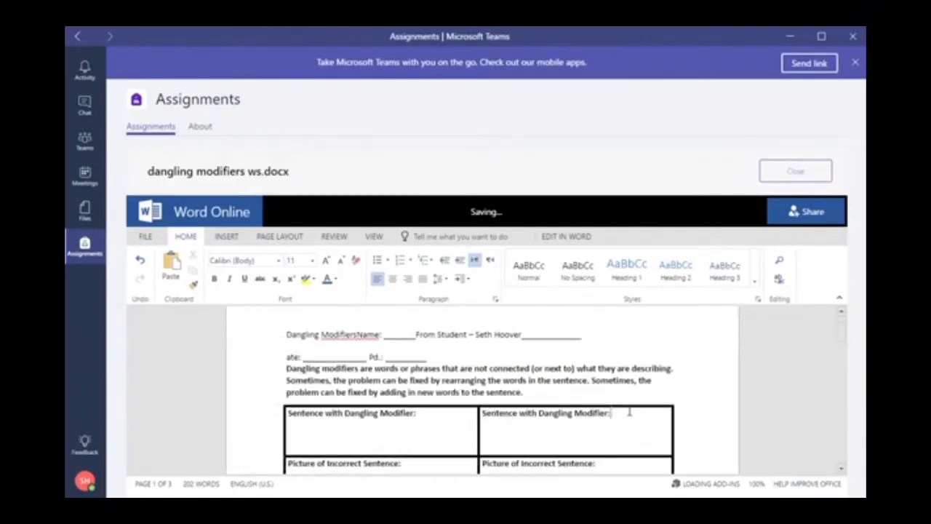
pyautogui.click(334, 362)
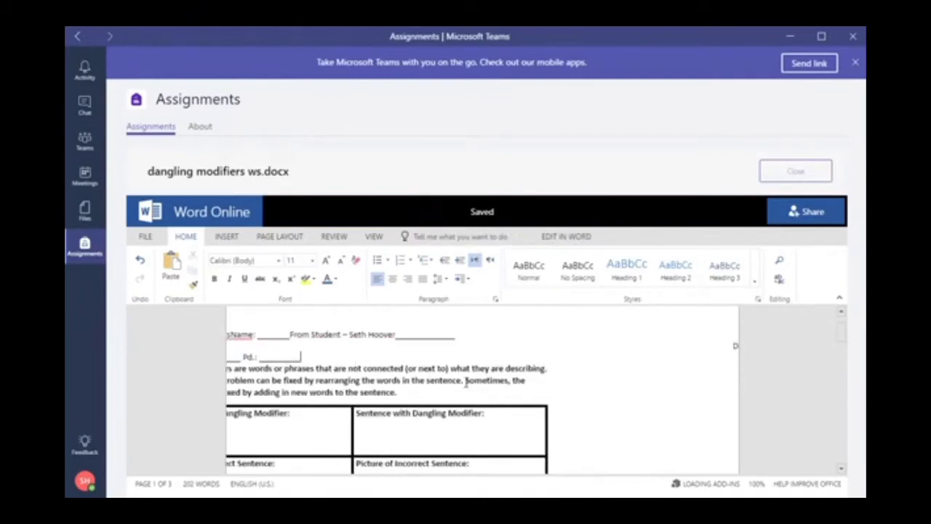
pyautogui.scroll(-2, 407, 388)
pyautogui.moveTo(349, 397); pyautogui.dragTo(489, 396)
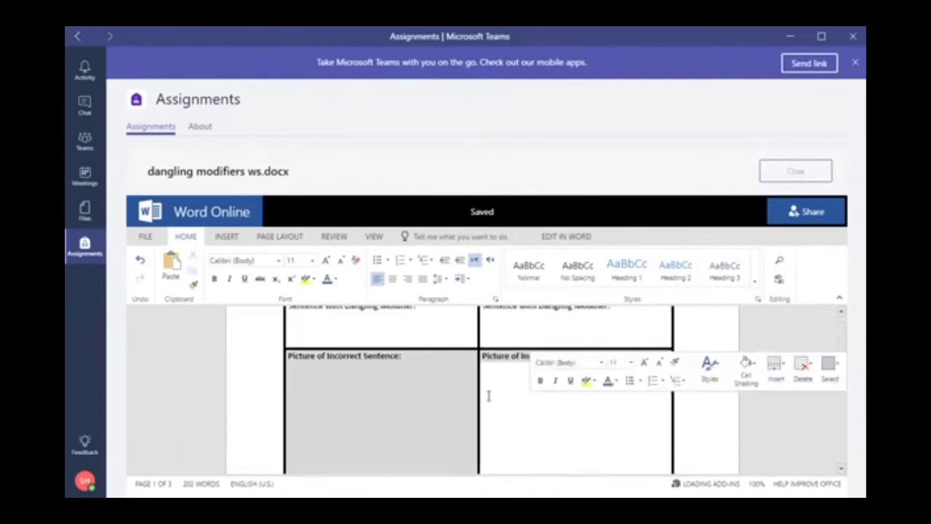
# Scroll the worksheet and settle the cursor in the first table cell
pyautogui.click(357, 336)
pyautogui.scroll(2, 391, 365)
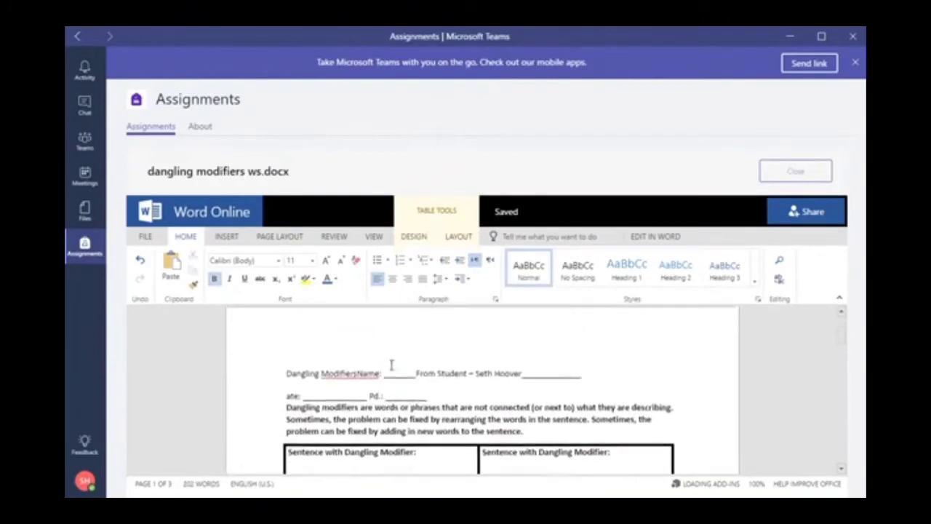
pyautogui.scroll(-2, 373, 467)
pyautogui.scroll(-1, 371, 458)
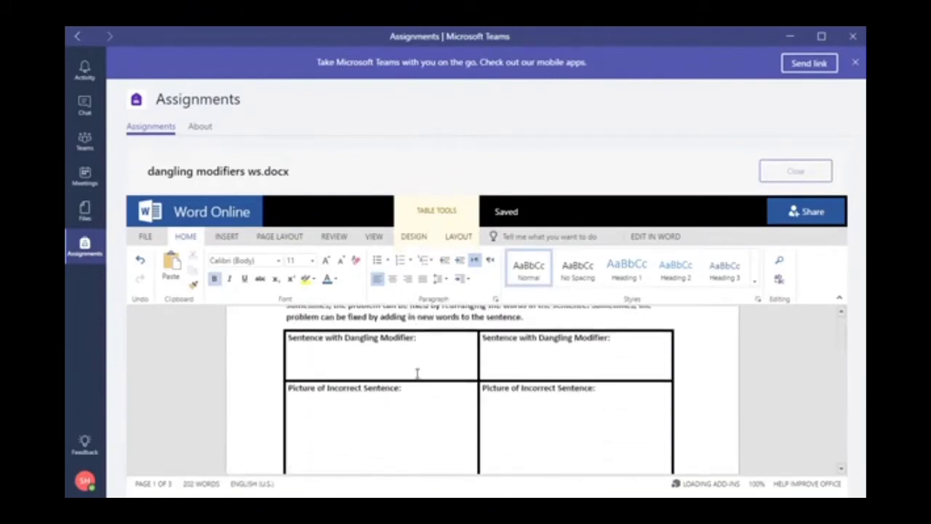
pyautogui.scroll(2, 414, 373)
pyautogui.click(408, 352)
pyautogui.doubleClick(347, 385)
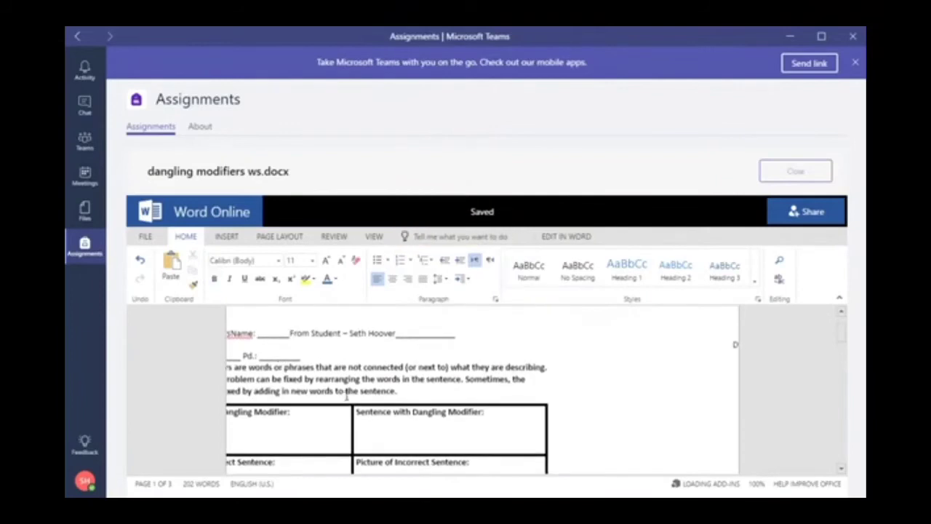
pyautogui.click(334, 437)
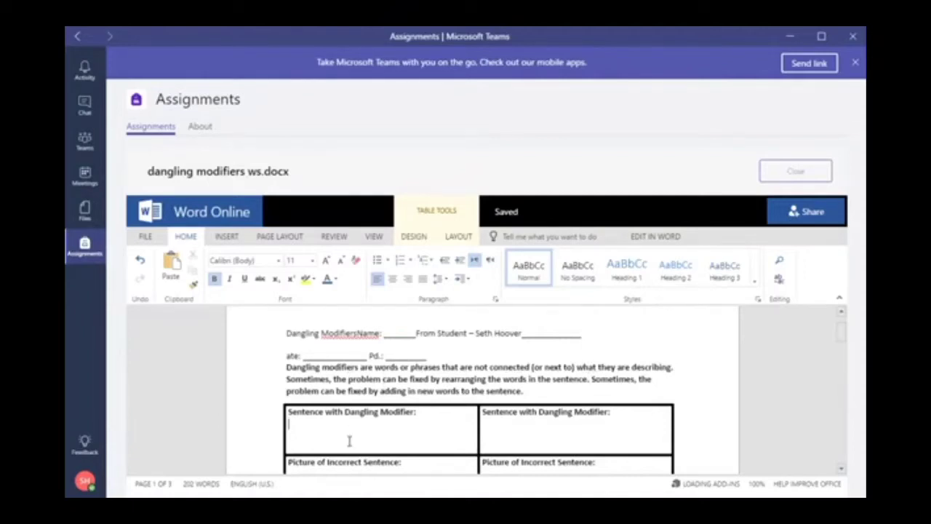
# Type 'From Student work - ' and the student's name in the first table cell
pyautogui.scroll(-1, 349, 440)
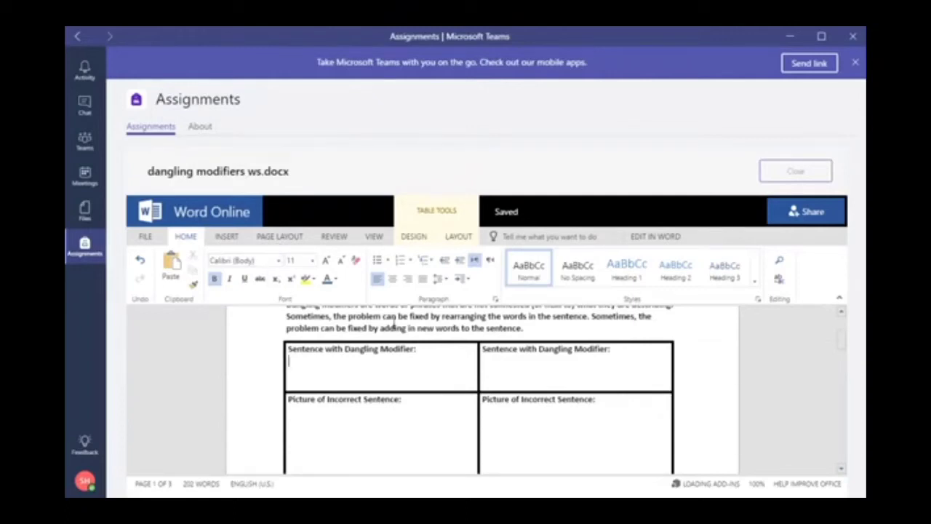
pyautogui.click(373, 375)
pyautogui.write('From Student wo')
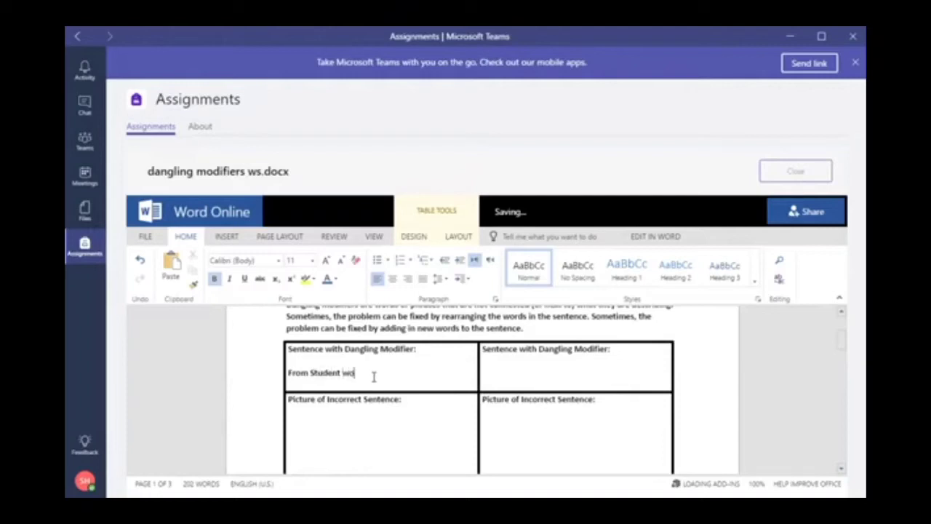
# Format that line as 12 pt, underlined and light green
pyautogui.moveTo(288, 374)
pyautogui.mouseDown()
pyautogui.moveTo(423, 380)
pyautogui.moveTo(294, 382)
pyautogui.mouseUp()
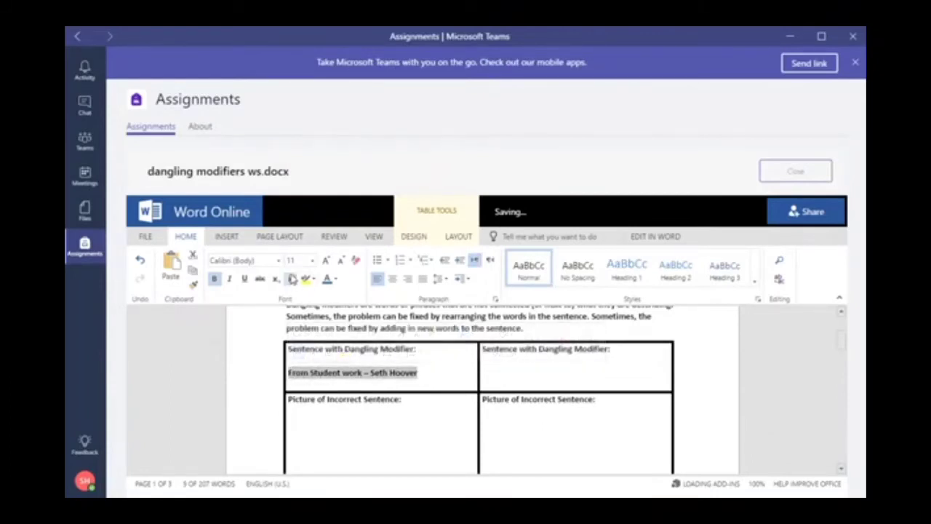
pyautogui.click(311, 266)
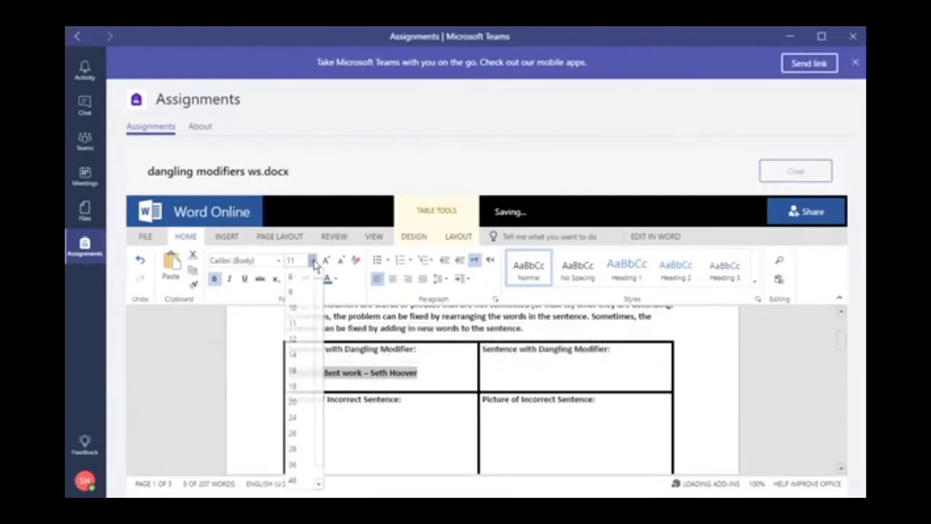
pyautogui.click(299, 337)
pyautogui.click(245, 279)
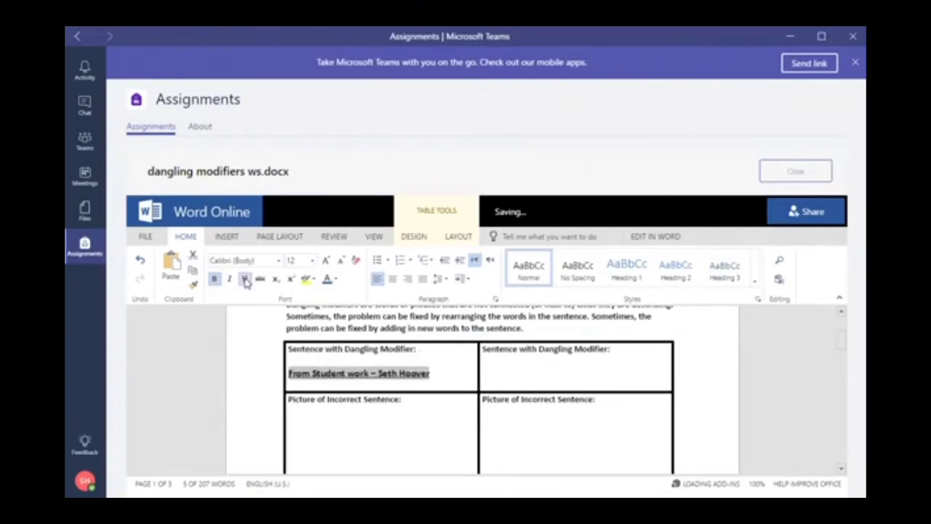
pyautogui.click(334, 280)
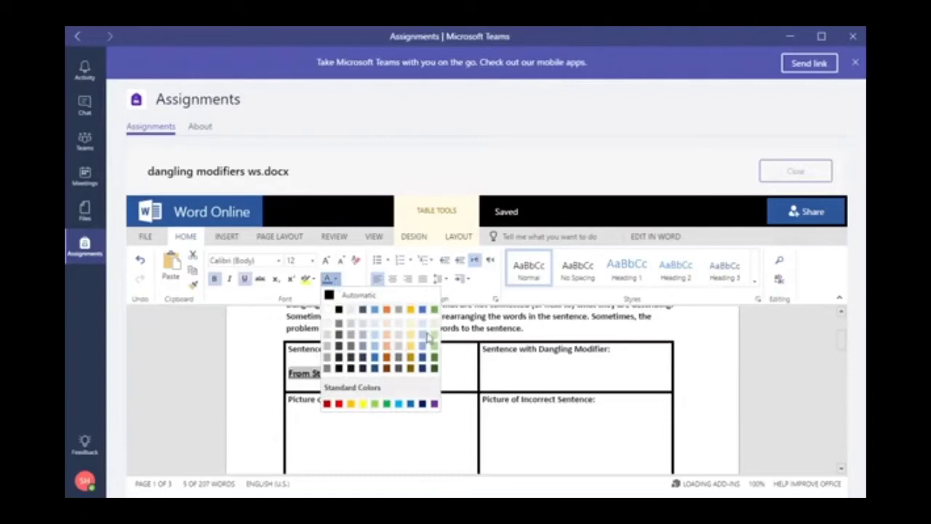
pyautogui.click(433, 322)
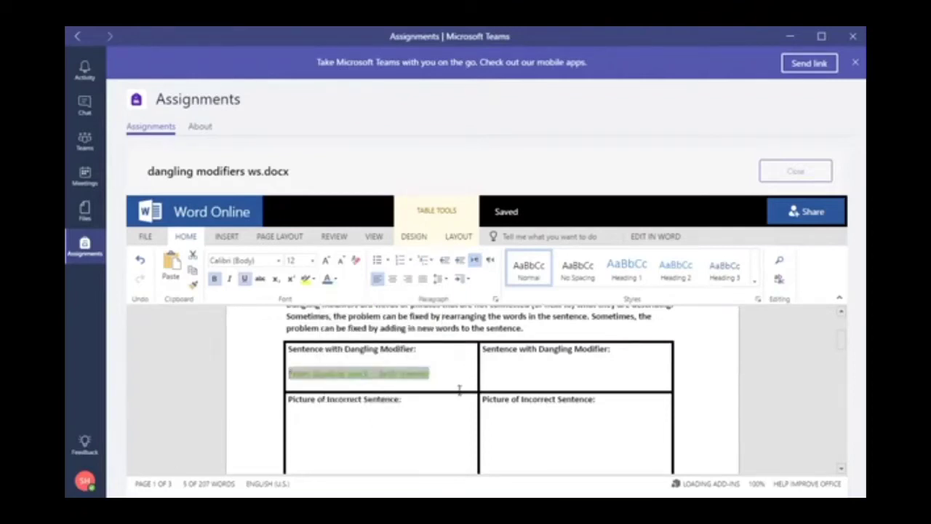
pyautogui.click(453, 380)
pyautogui.click(336, 445)
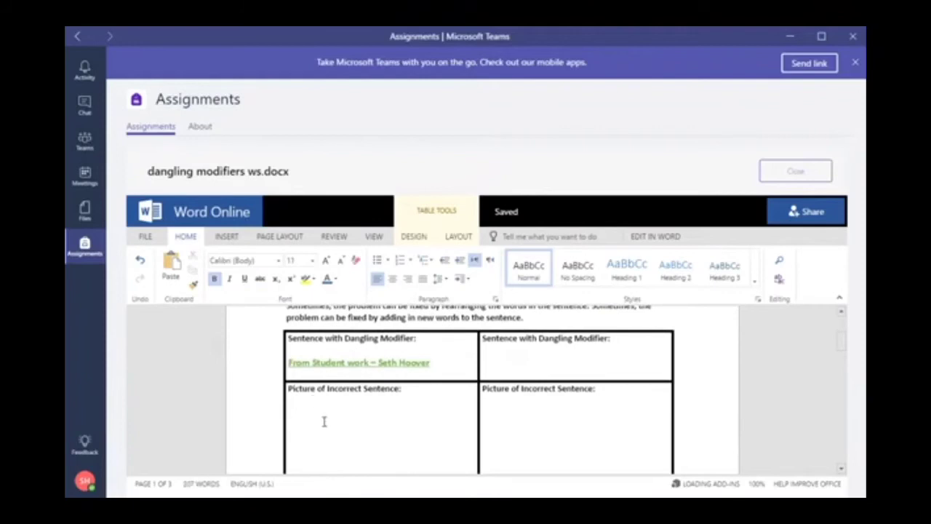
# Open Online Pictures from the Insert tab for the picture cell
pyautogui.click(231, 238)
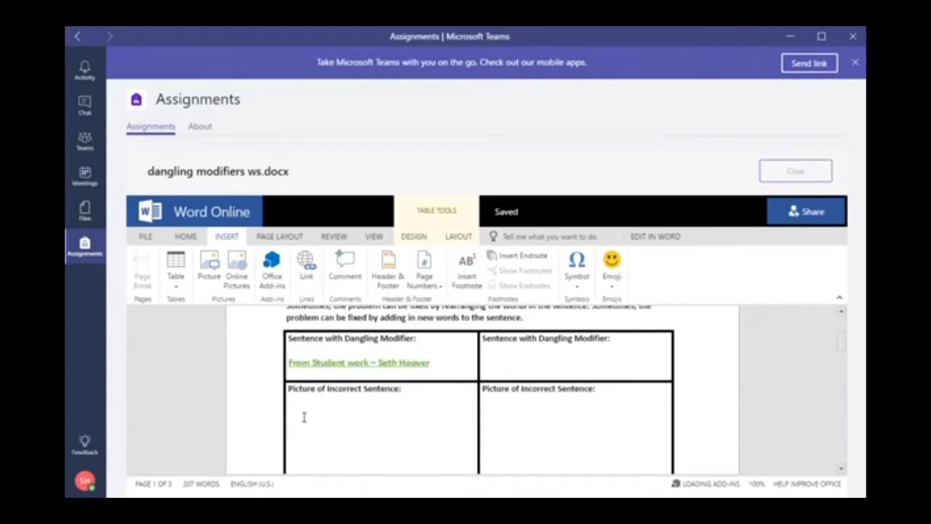
pyautogui.click(236, 273)
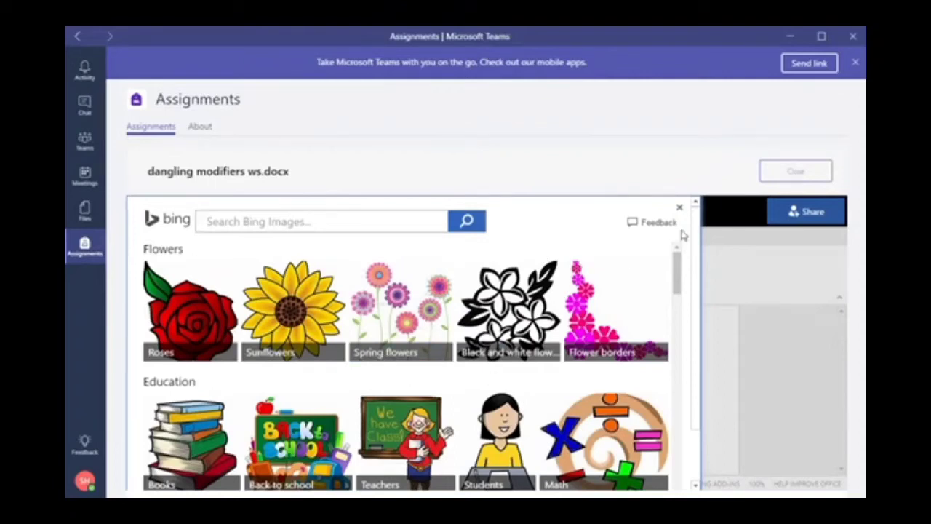
# Insert the girl-at-desk clip art from the Students category into the picture cell
pyautogui.click(678, 207)
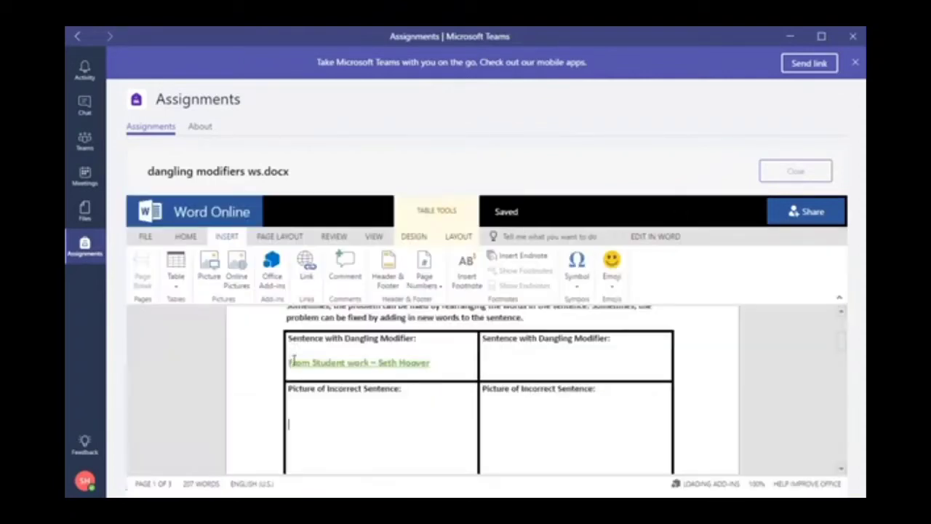
pyautogui.click(313, 438)
pyautogui.click(240, 269)
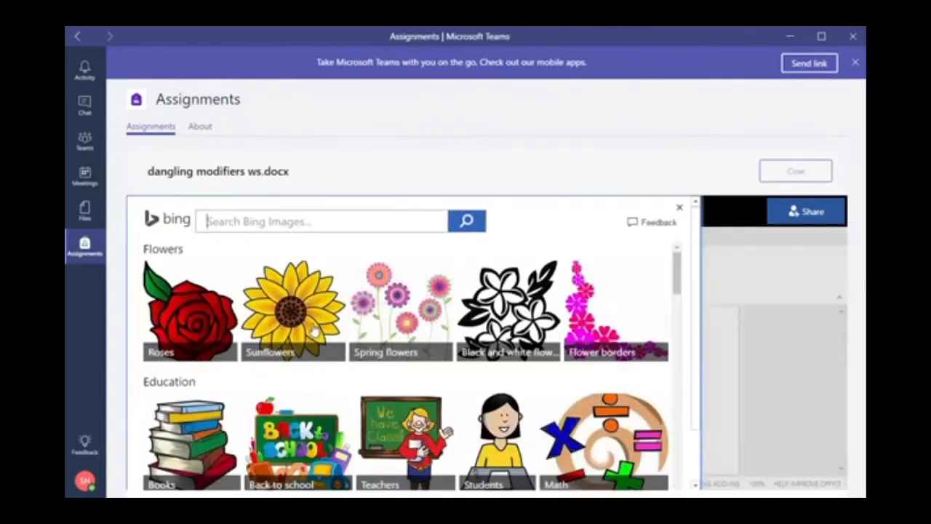
pyautogui.scroll(-1, 353, 360)
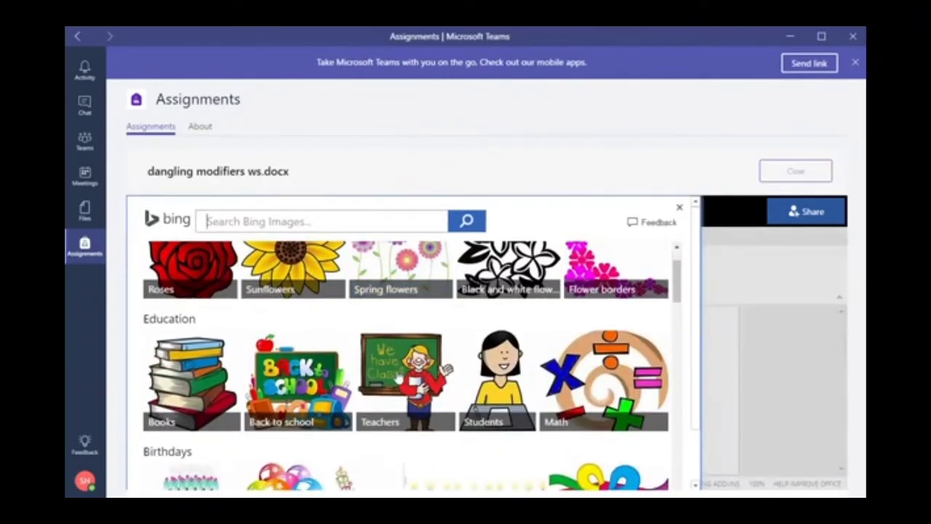
pyautogui.click(500, 375)
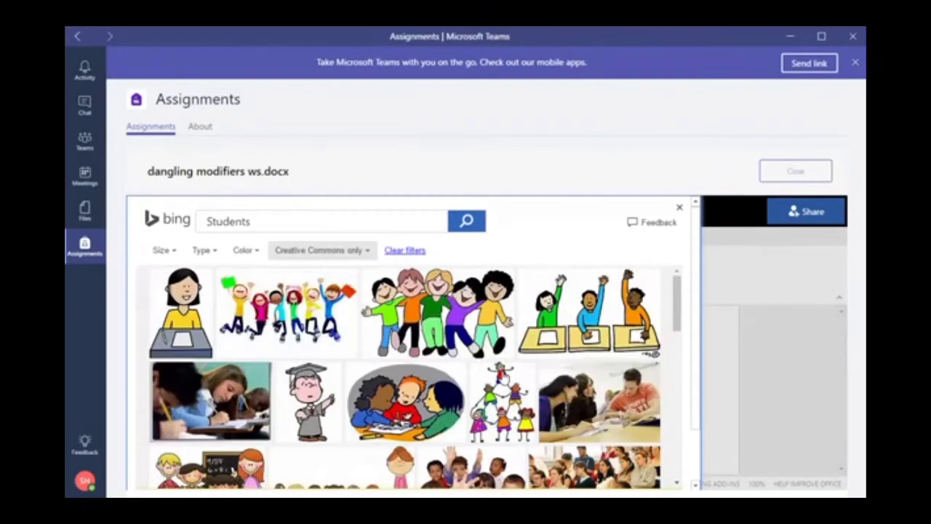
pyautogui.click(187, 311)
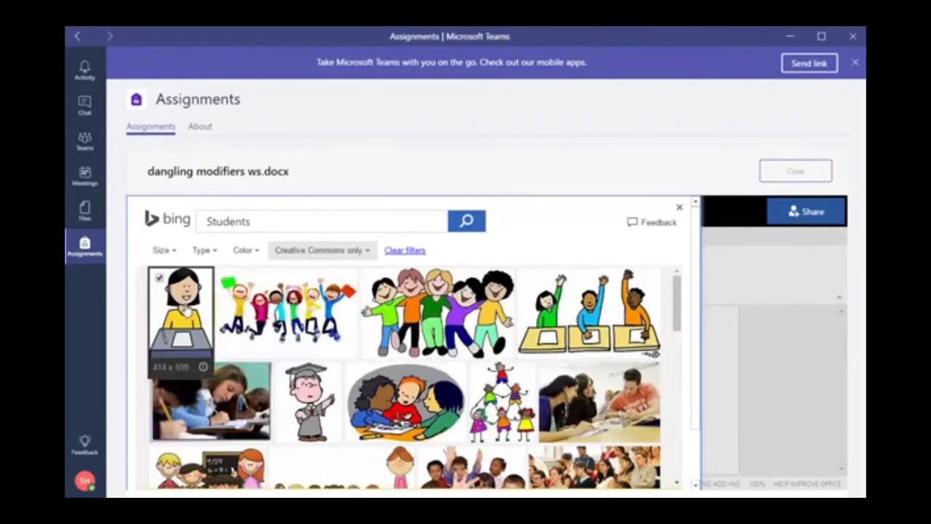
pyautogui.moveTo(676, 302); pyautogui.dragTo(676, 459)
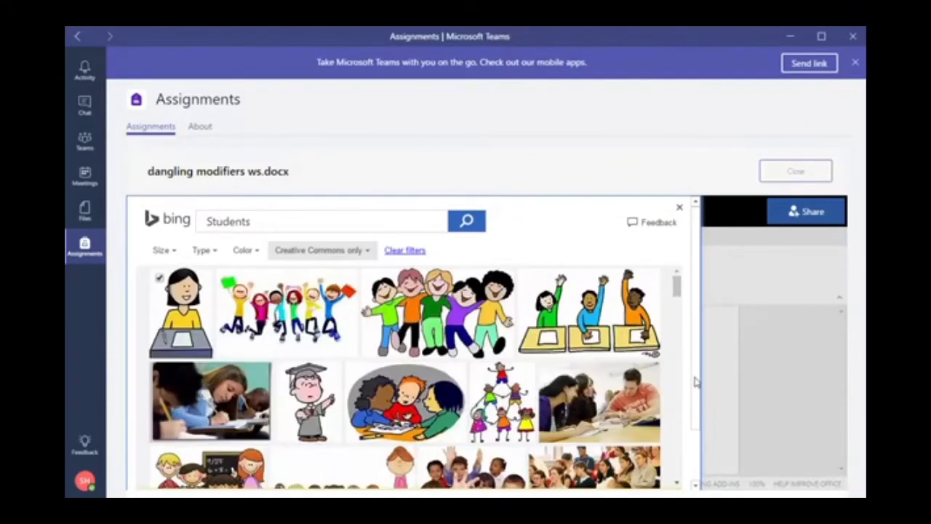
pyautogui.scroll(-1, 698, 408)
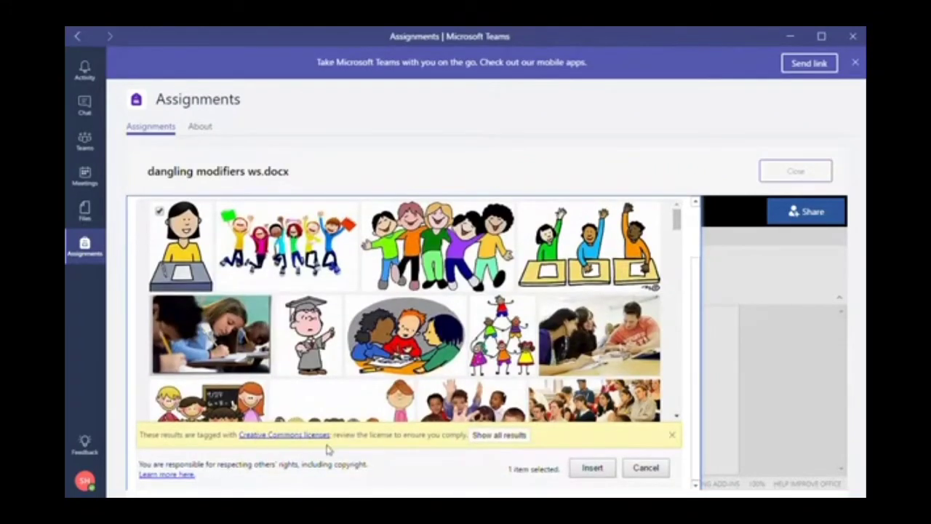
pyautogui.click(591, 469)
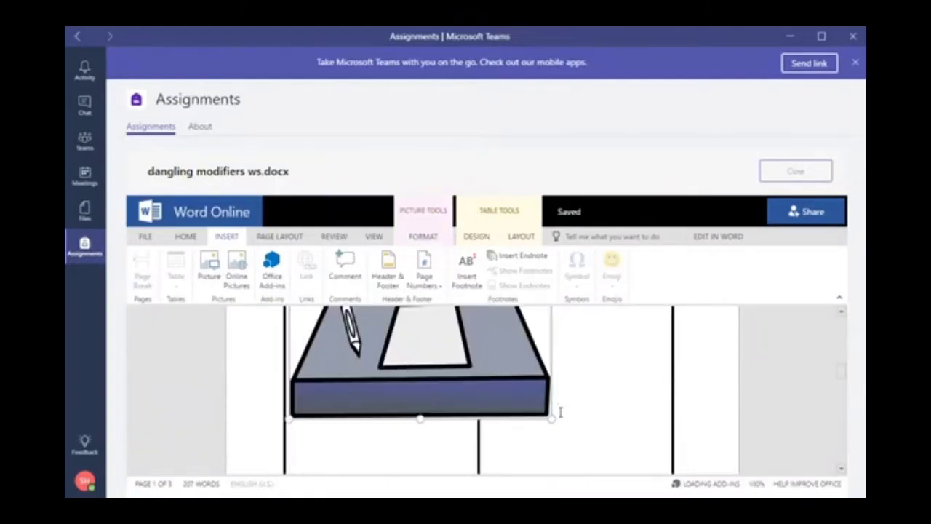
# Resize the girl-at-desk picture by dragging its corner and top handles
pyautogui.moveTo(556, 425); pyautogui.dragTo(475, 375)
pyautogui.scroll(3, 513, 376)
pyautogui.scroll(5, 509, 389)
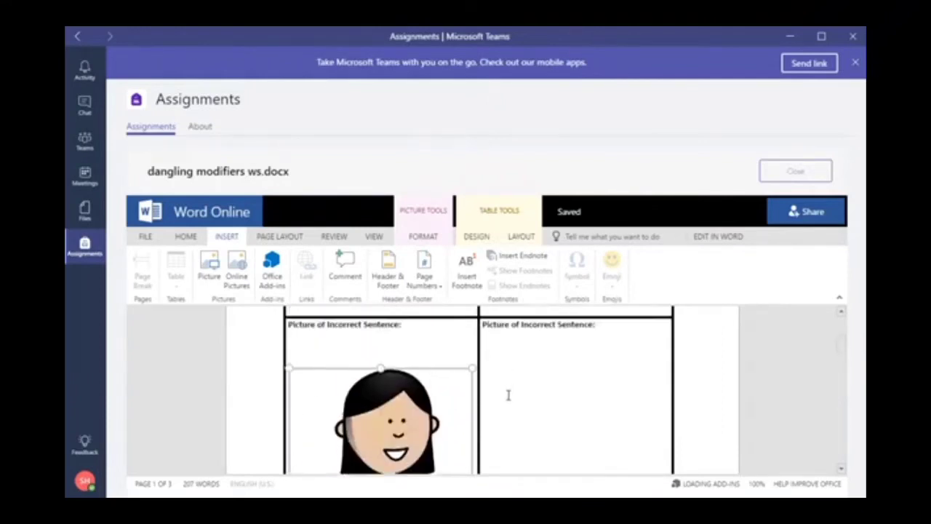
pyautogui.moveTo(295, 411); pyautogui.dragTo(373, 469)
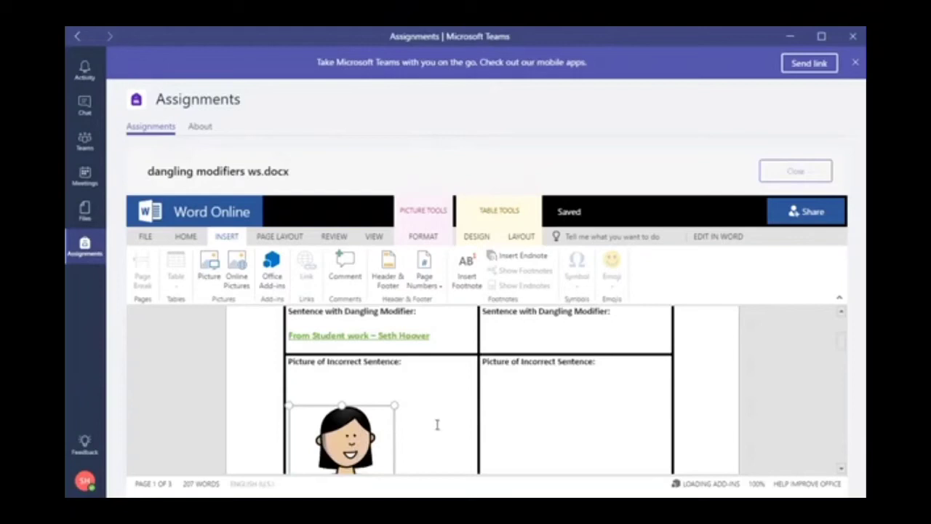
pyautogui.scroll(-3, 437, 424)
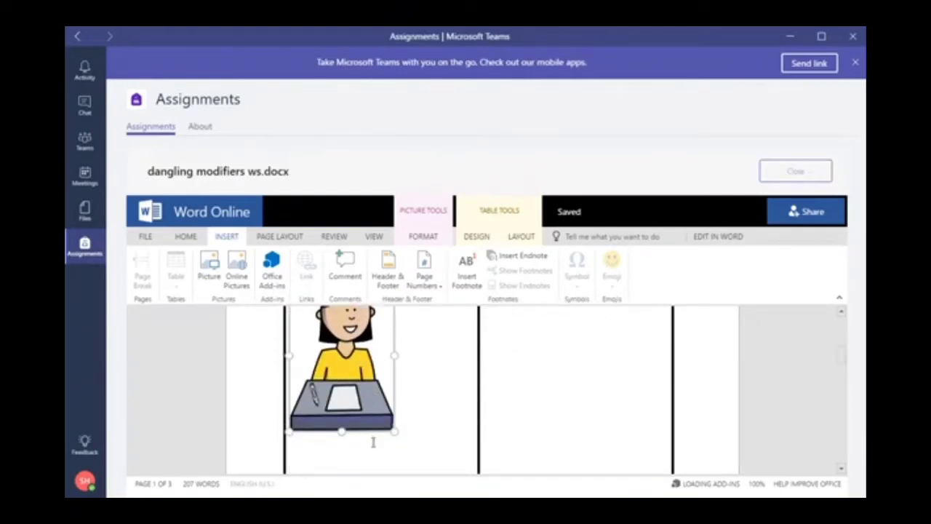
pyautogui.scroll(2, 371, 353)
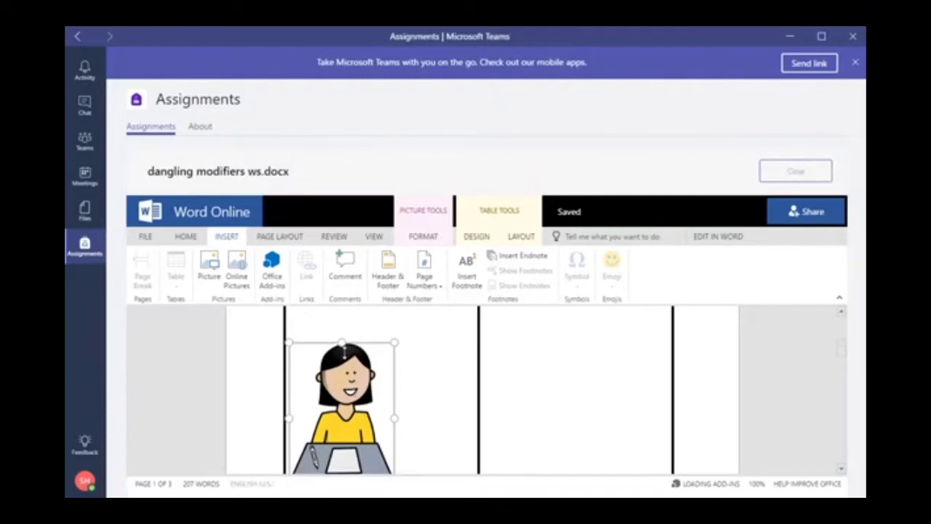
pyautogui.moveTo(343, 342); pyautogui.dragTo(345, 390)
# Delete the two blank lines above the picture so it sits under the heading
pyautogui.scroll(2, 444, 395)
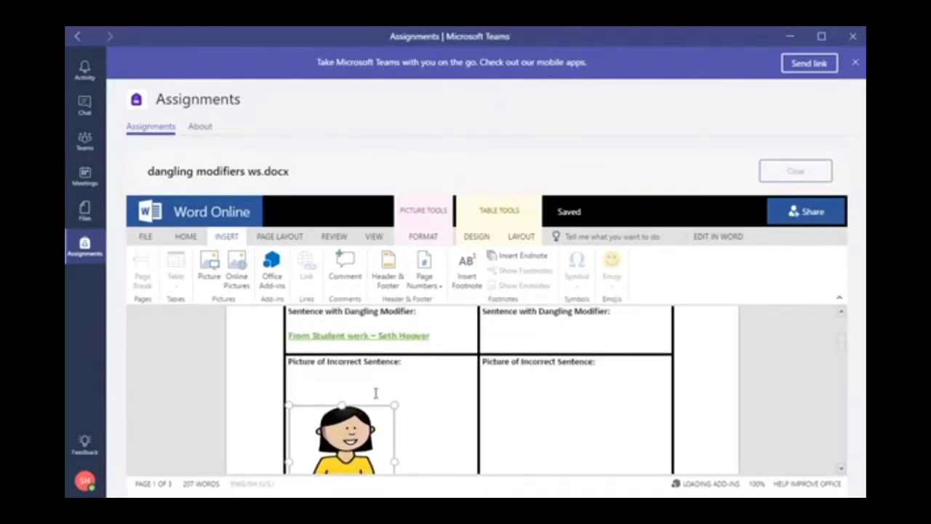
pyautogui.click(329, 384)
pyautogui.press('BackSpace')
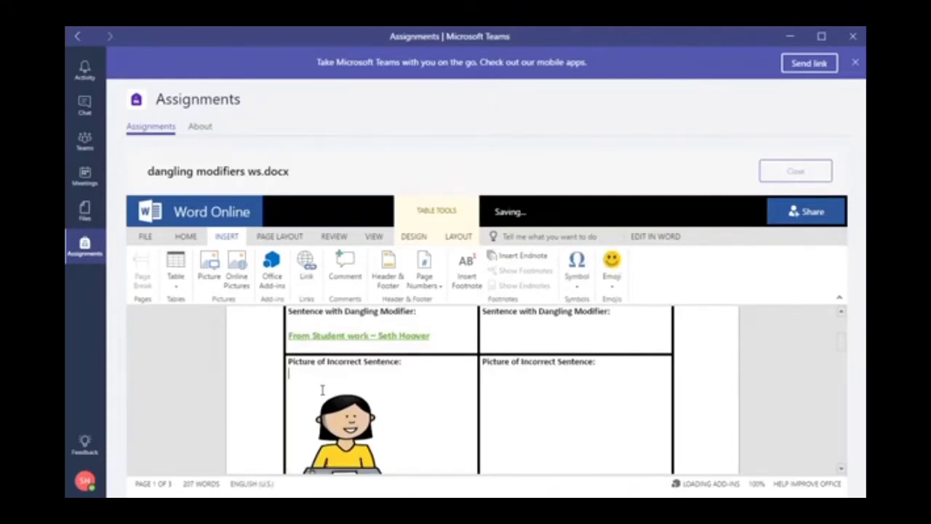
pyautogui.press('BackSpace')
pyautogui.scroll(-2, 380, 384)
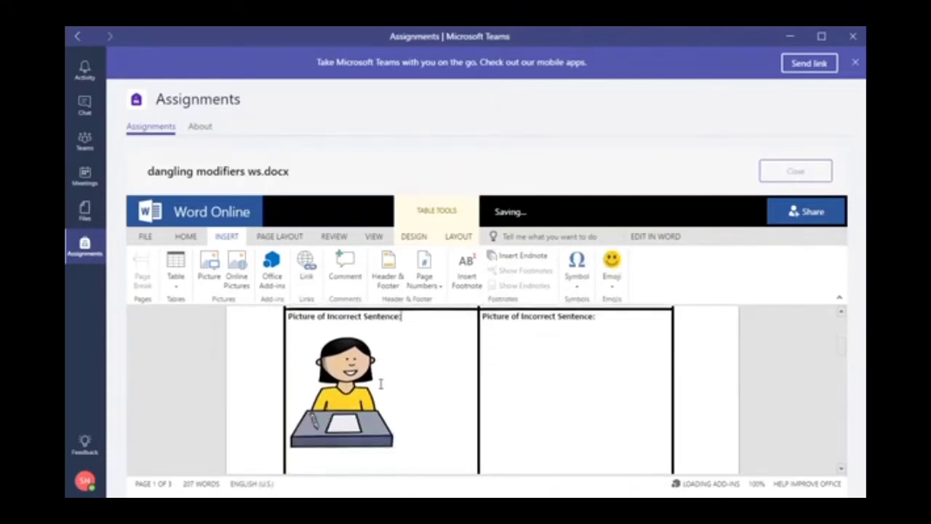
pyautogui.click(422, 442)
pyautogui.scroll(-1, 449, 443)
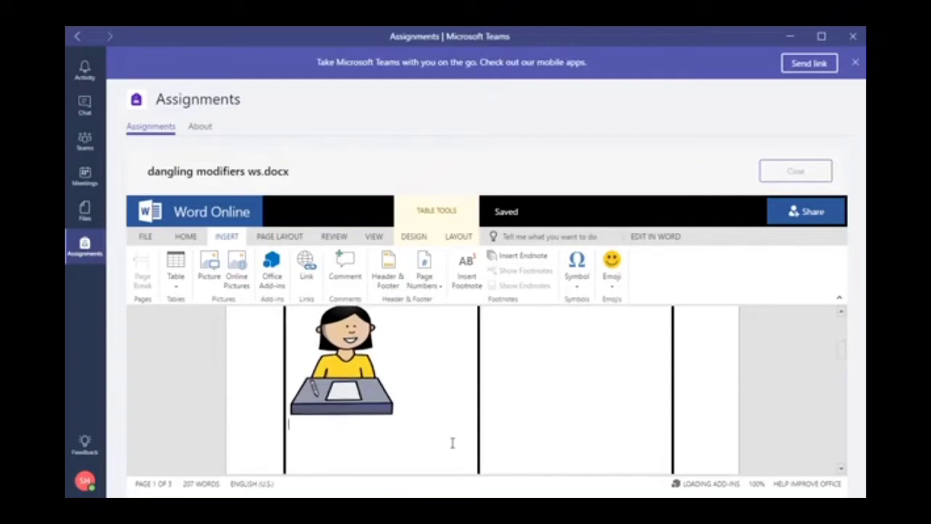
# Add the caption 'This picture is from' plus the student's name on its own line below the clip art
pyautogui.press('Return')
pyautogui.write('This pictur')
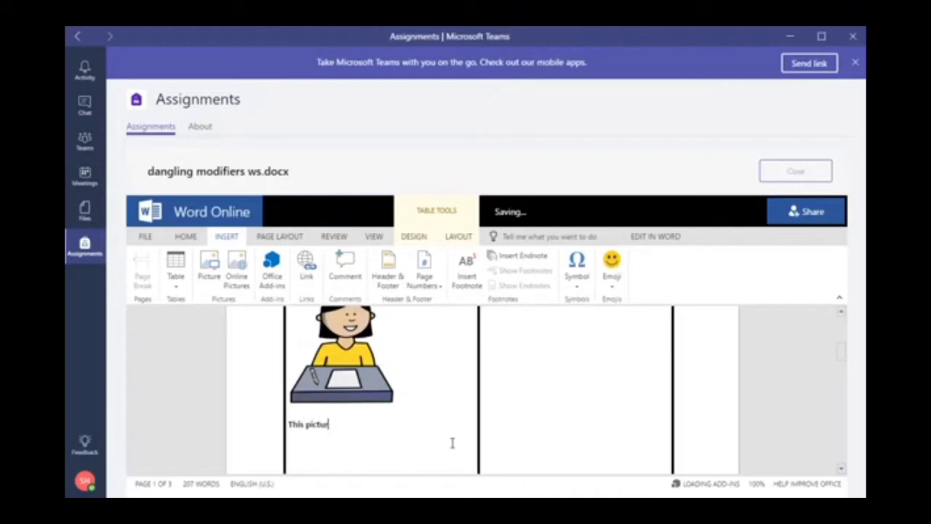
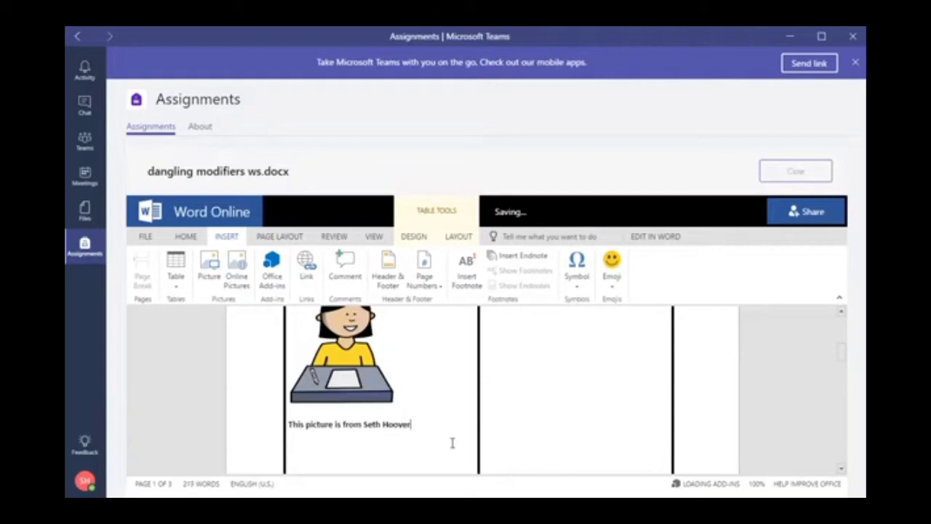
pyautogui.press('Return')
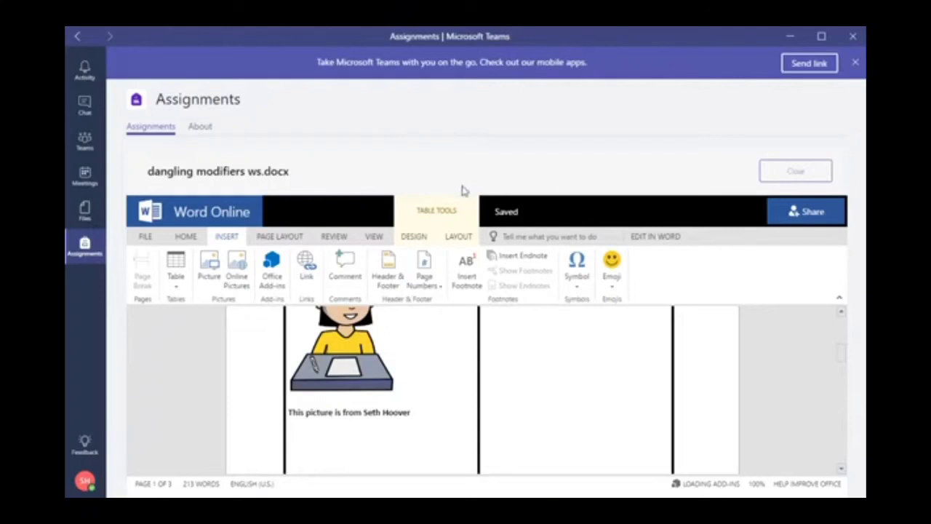
pyautogui.scroll(-1, 515, 349)
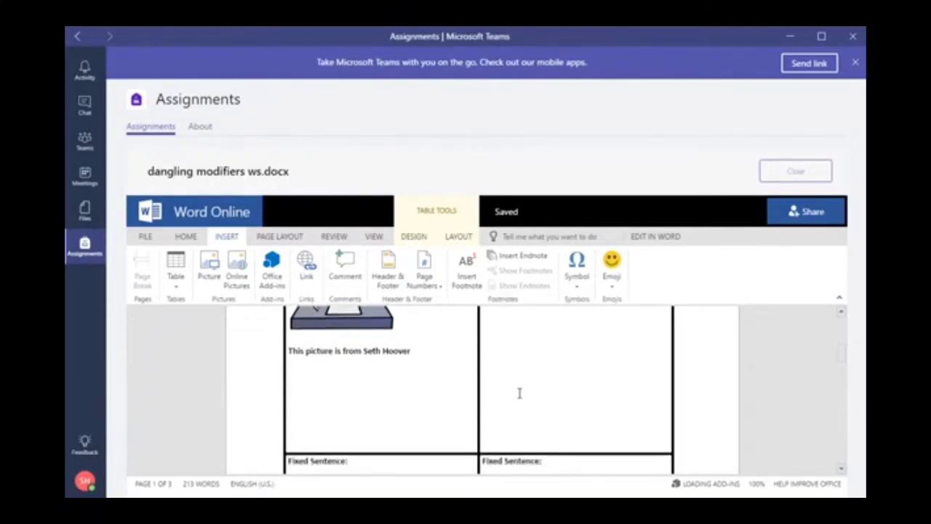
pyautogui.scroll(5, 520, 390)
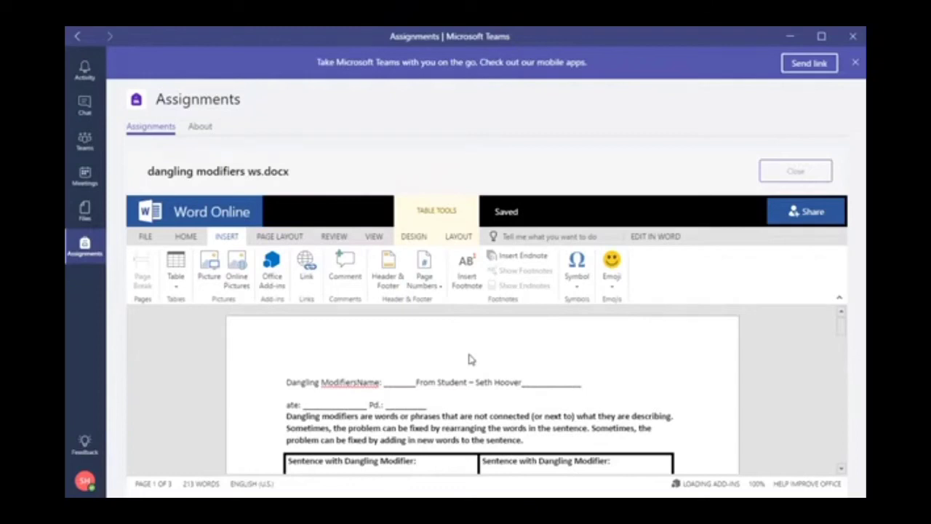
# Close Word Online to return to the Writing assignment - Dangling Modifiers page showing dangling modifiers ws.docx
pyautogui.click(805, 178)
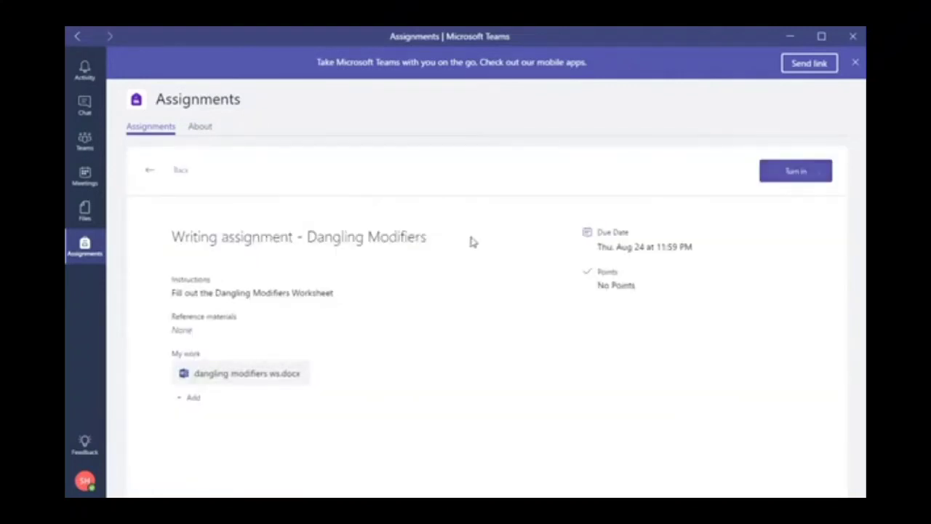